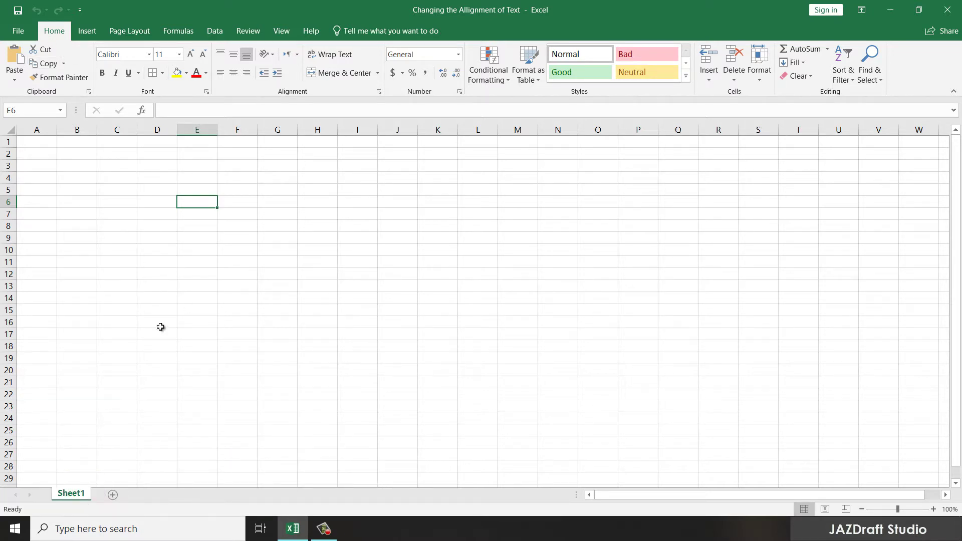
- Enter 'sample text that goes to top' in cell D14
click(153, 299)
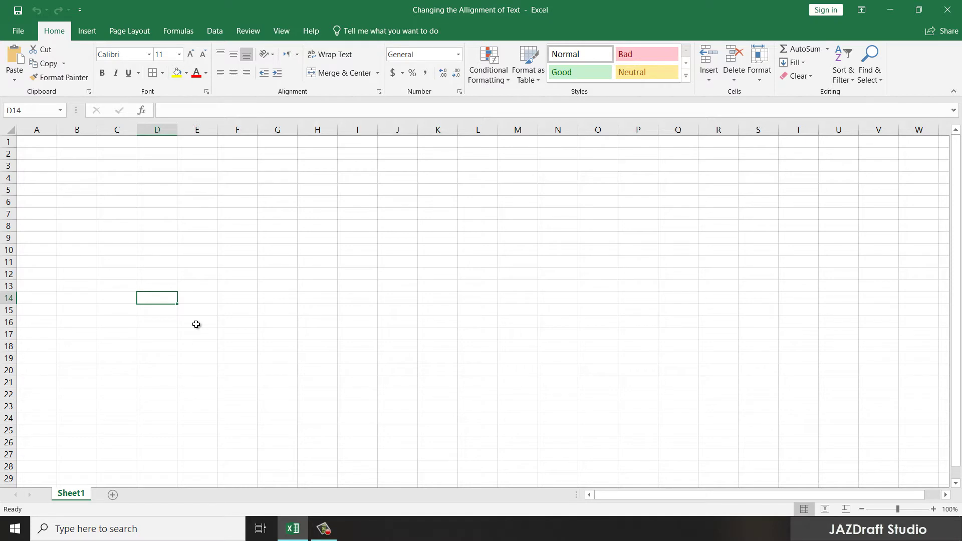
text(sampl)
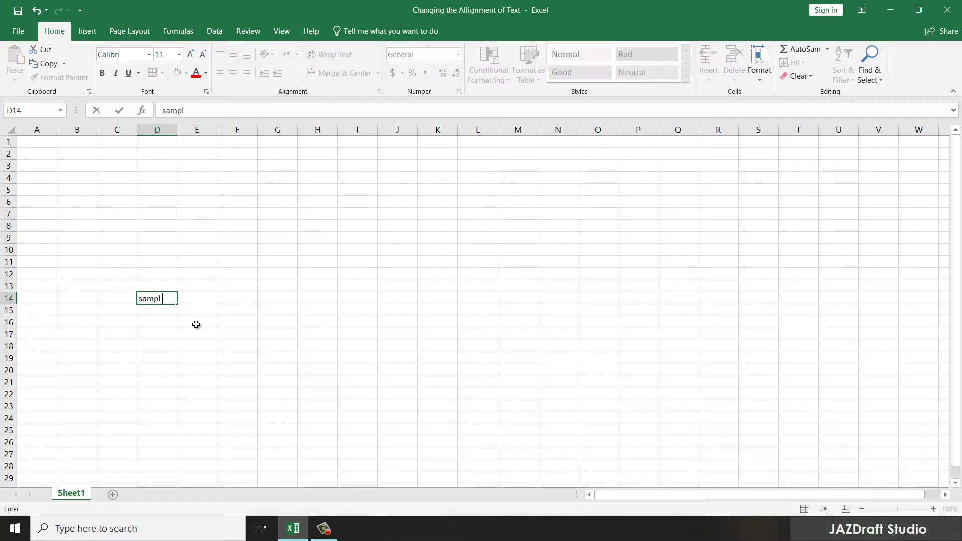
text(e tex)
text(gor)
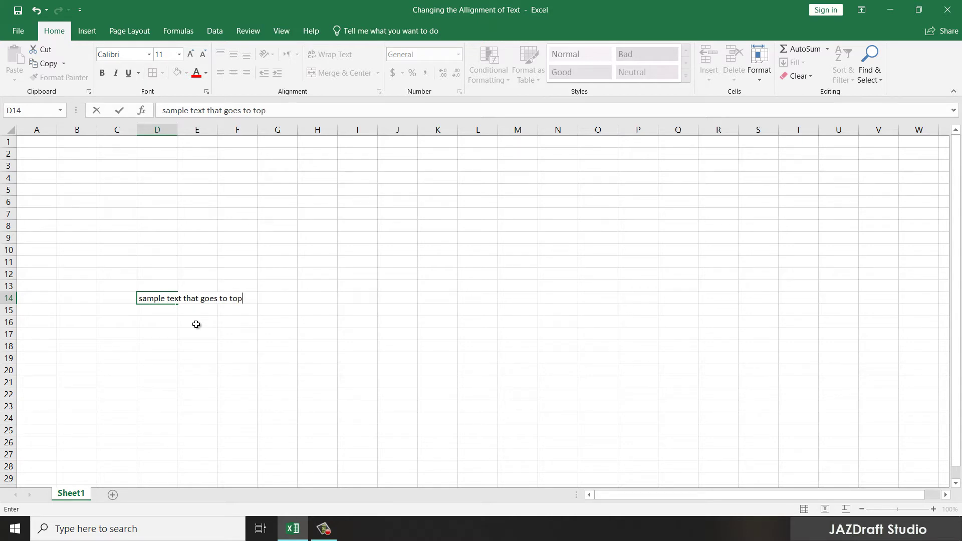
key(Return)
click(160, 295)
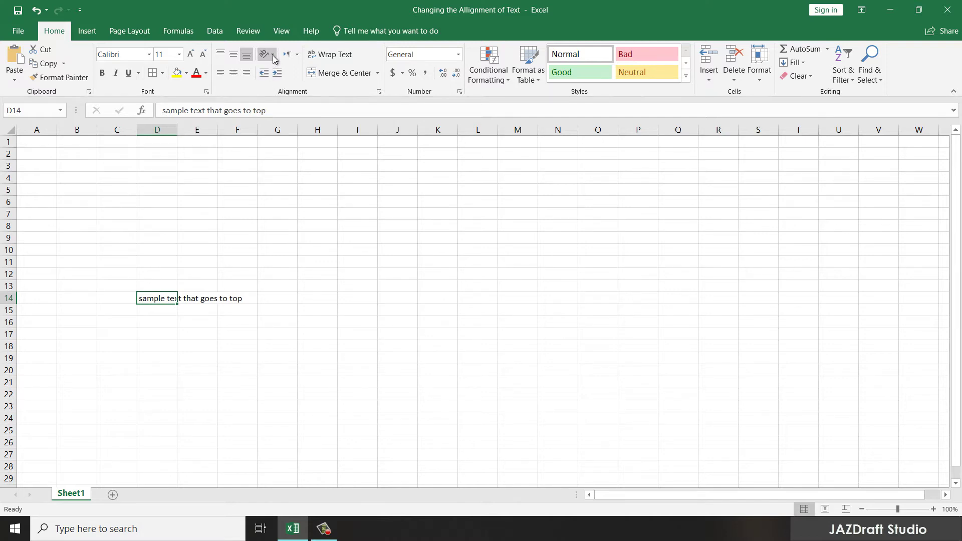
- Angle the D14 text counterclockwise so it runs diagonally upward
click(274, 56)
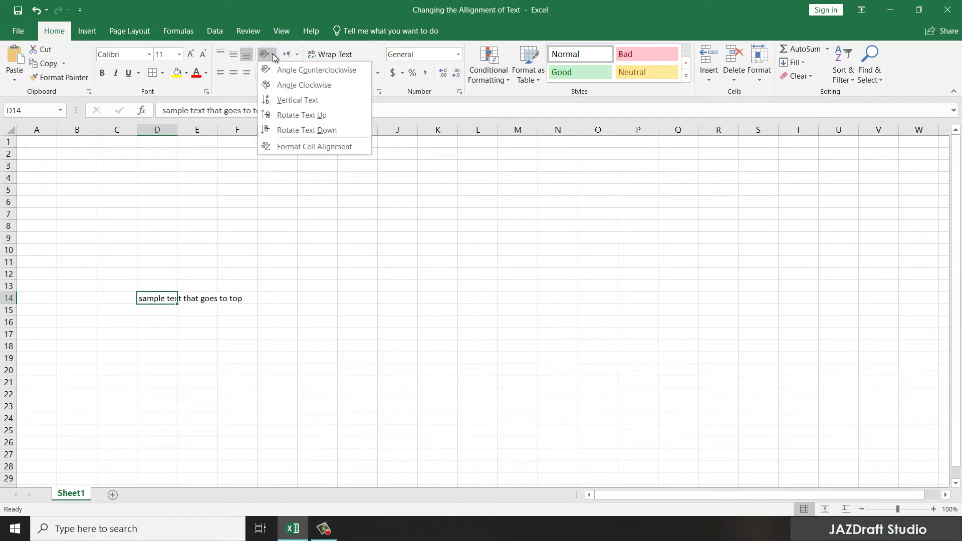
click(302, 71)
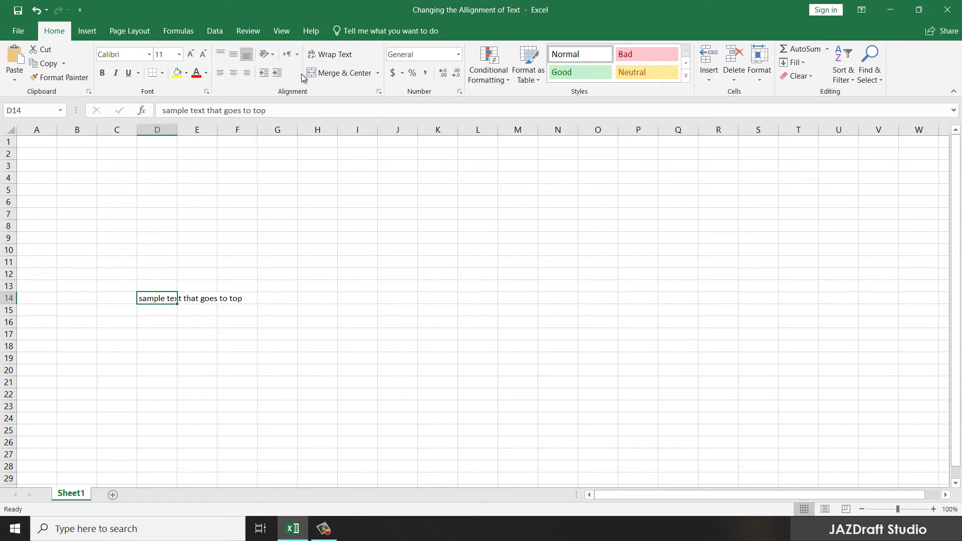
click(238, 349)
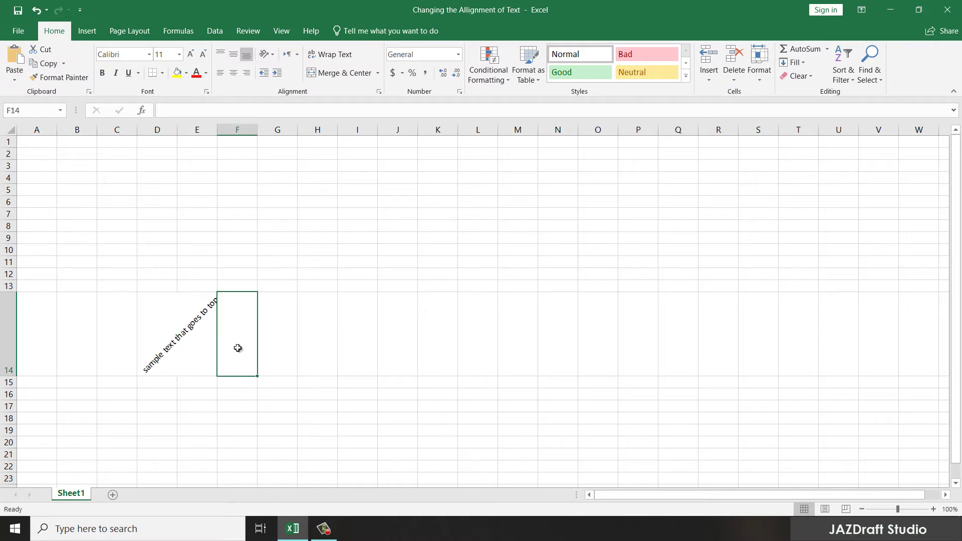
click(188, 311)
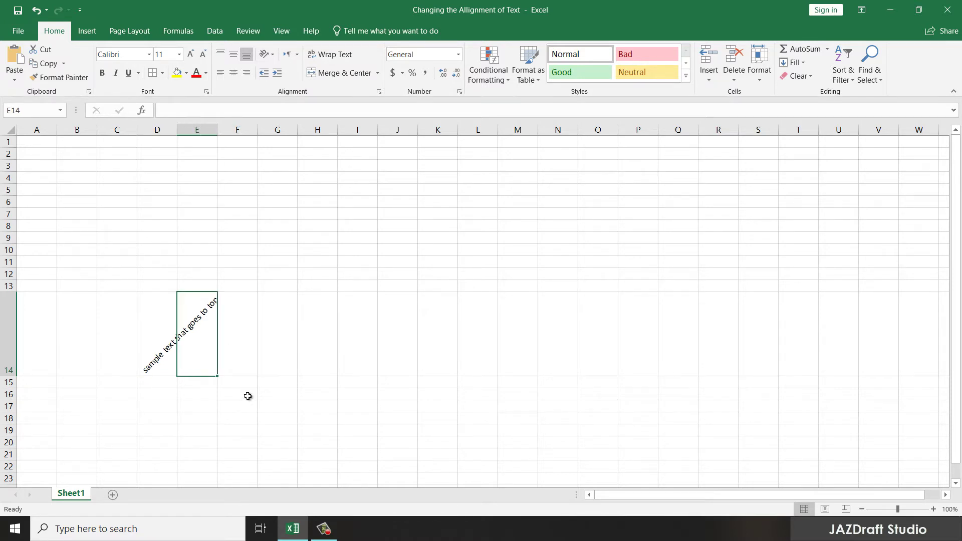
click(149, 333)
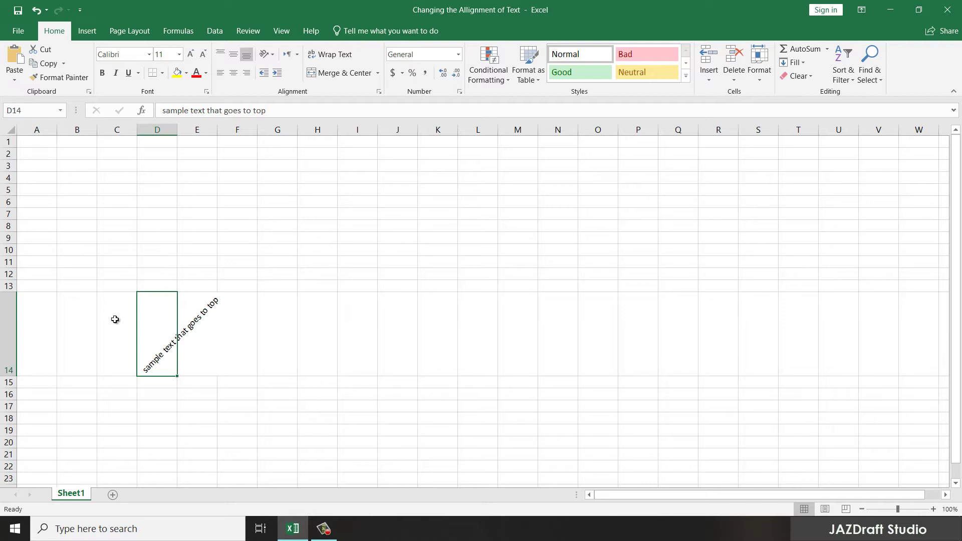
- Merge D4:D14 into one cell and switch its text to Rotate Text Up
drag(159, 349, 161, 181)
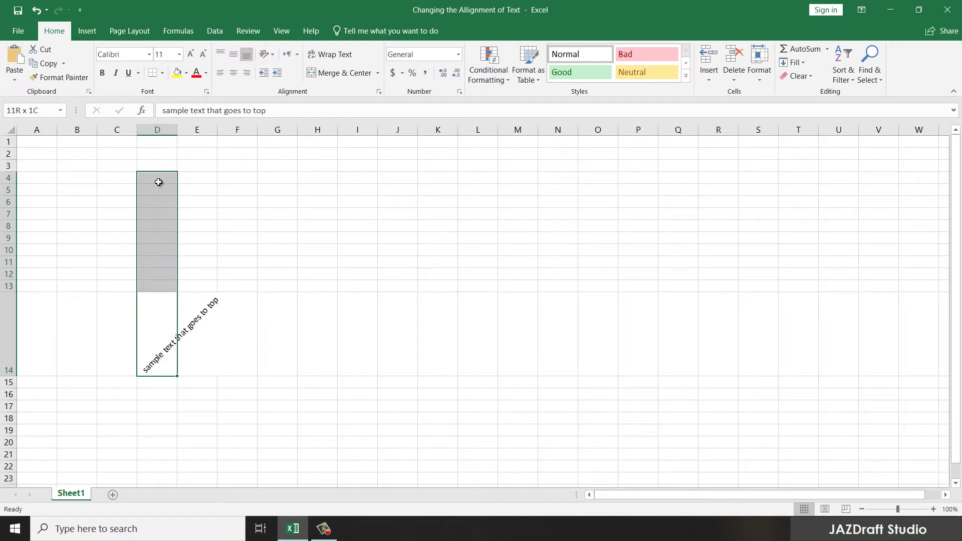
click(353, 73)
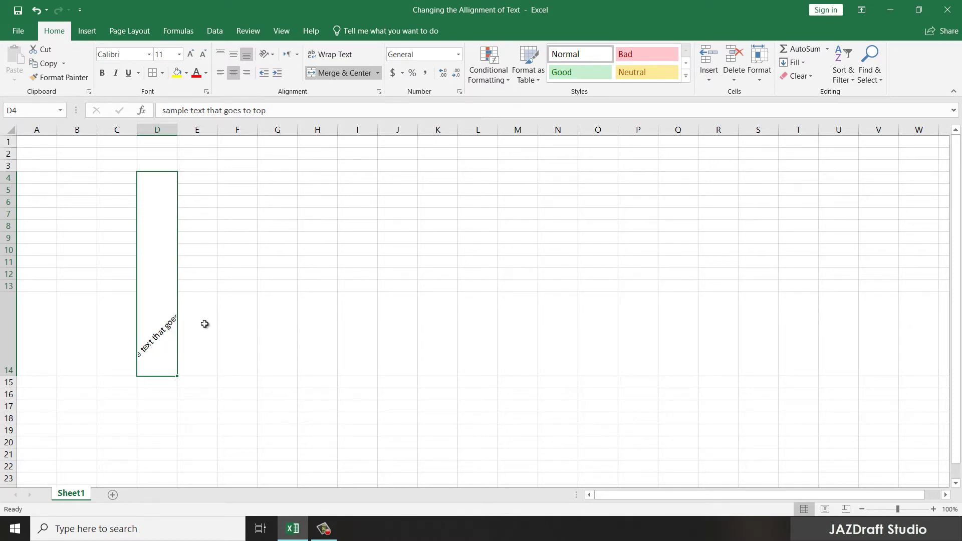
click(268, 55)
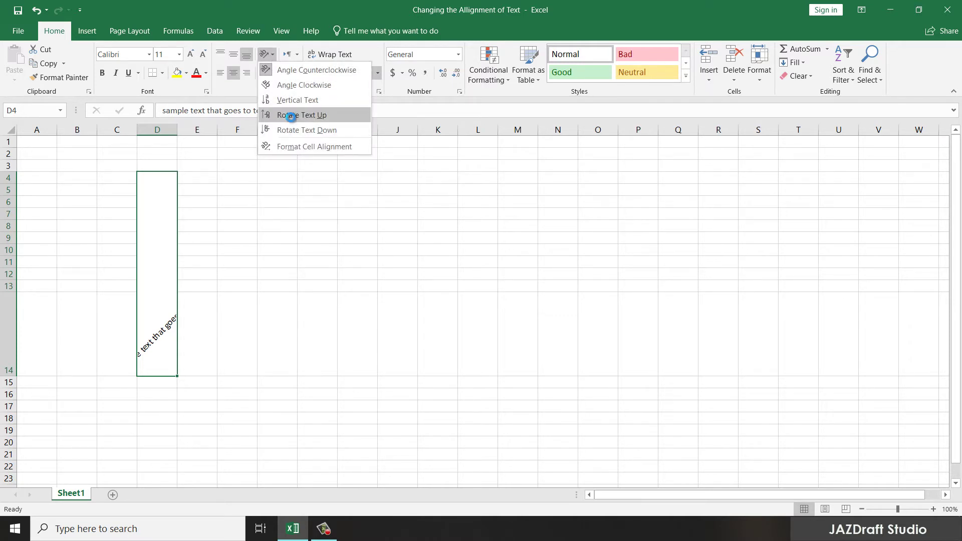
click(292, 120)
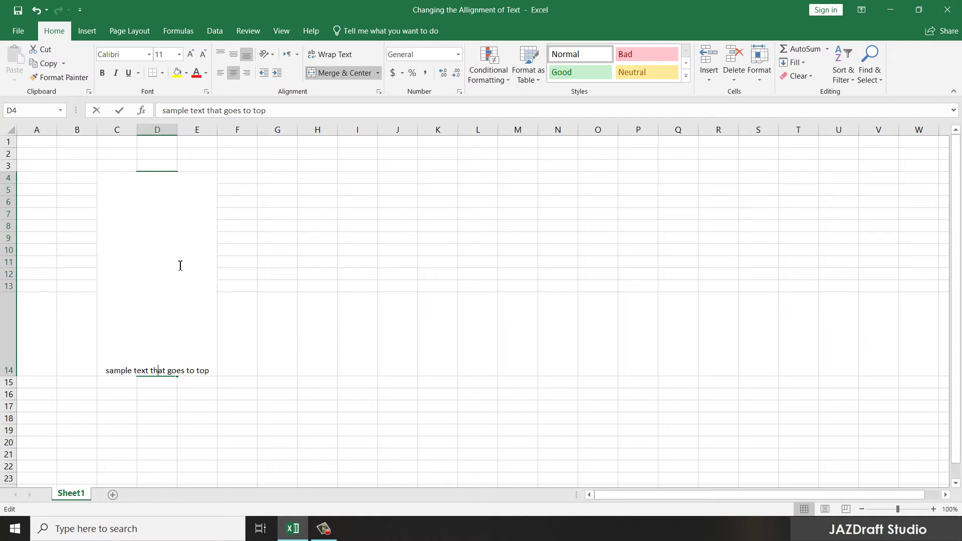
key(Return)
click(215, 265)
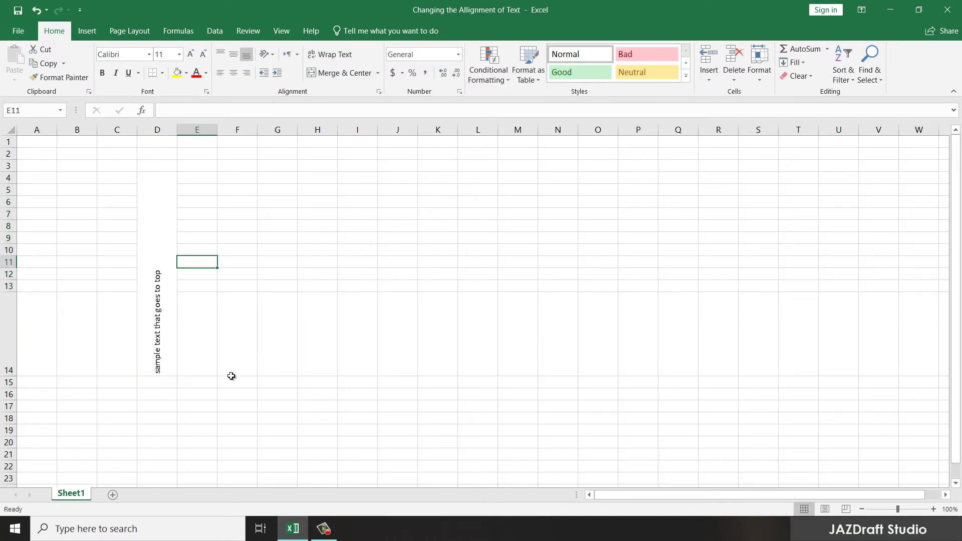
click(157, 333)
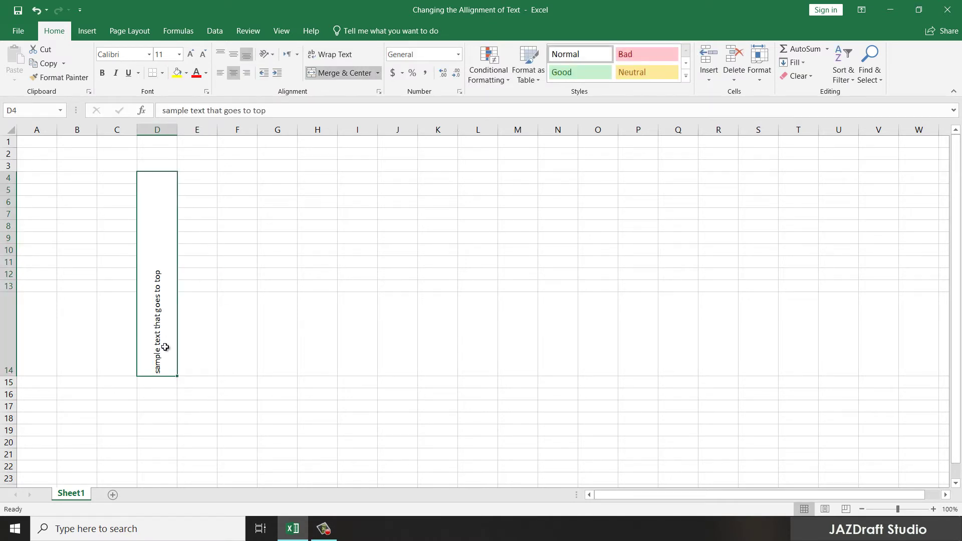
- Drag row 14 back to default height so the merged D4:D14 cell is compact
drag(12, 374, 12, 302)
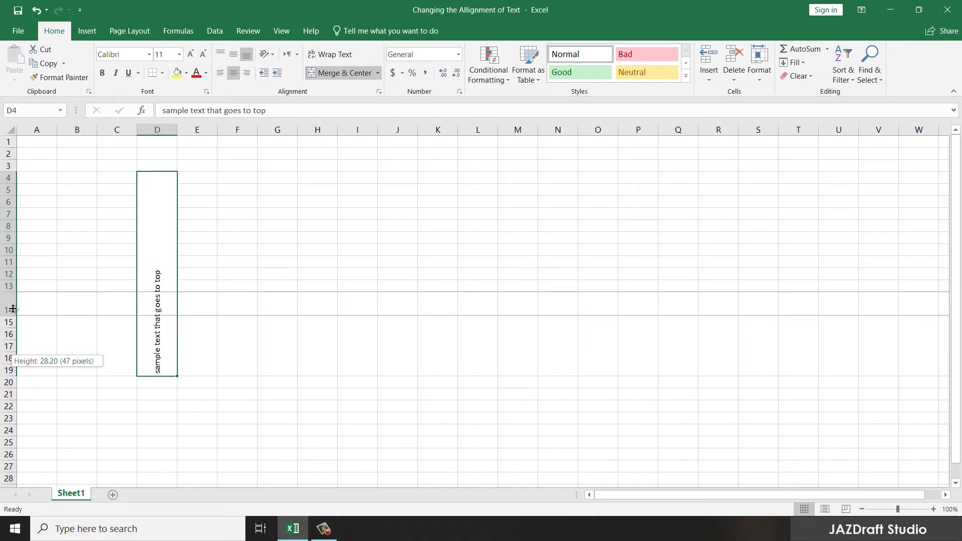
click(229, 244)
click(196, 178)
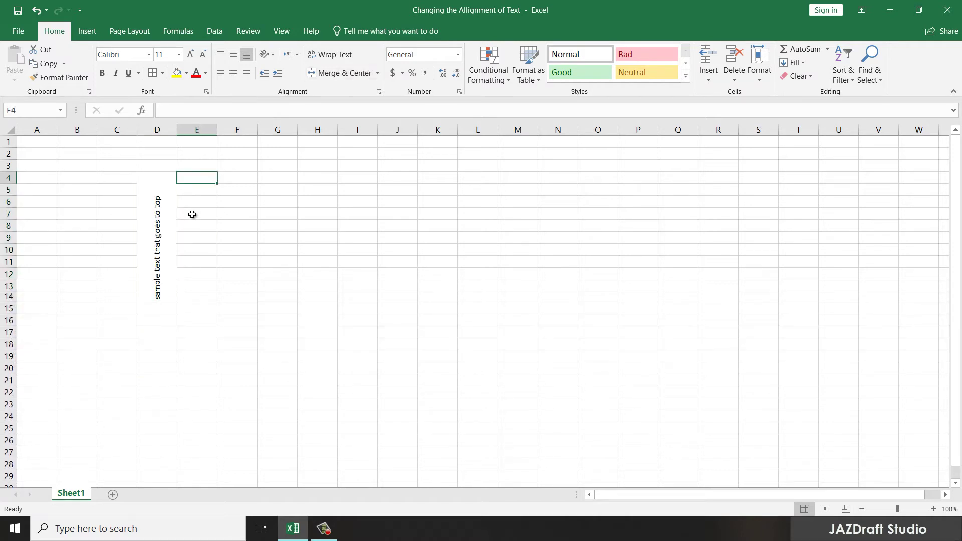
scroll(193, 267, up, 1)
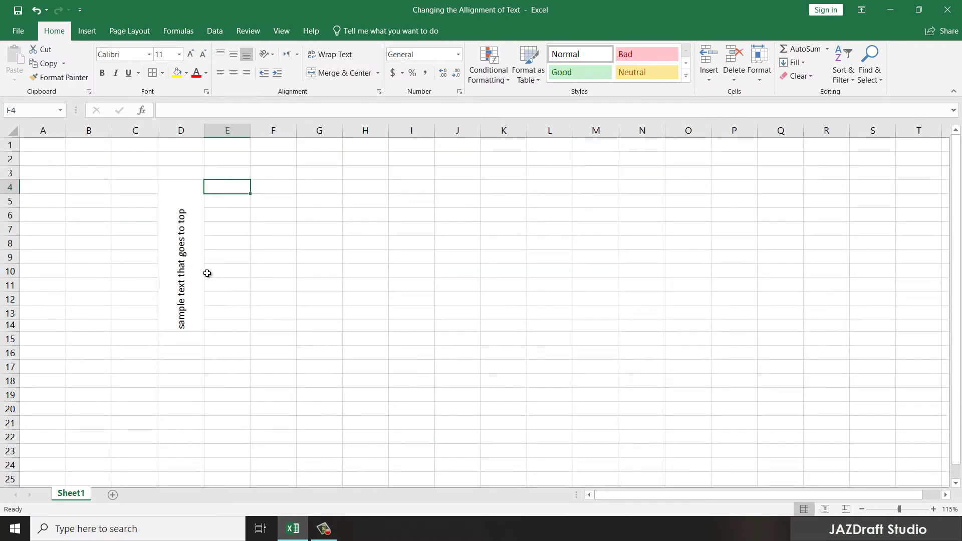
click(185, 318)
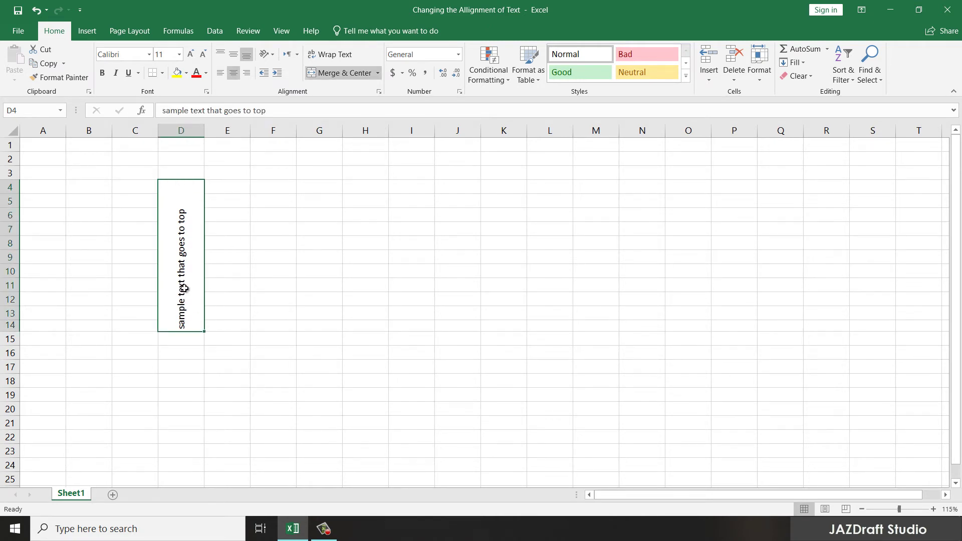
- Enter 'top1' as a heading in cell E4
click(233, 190)
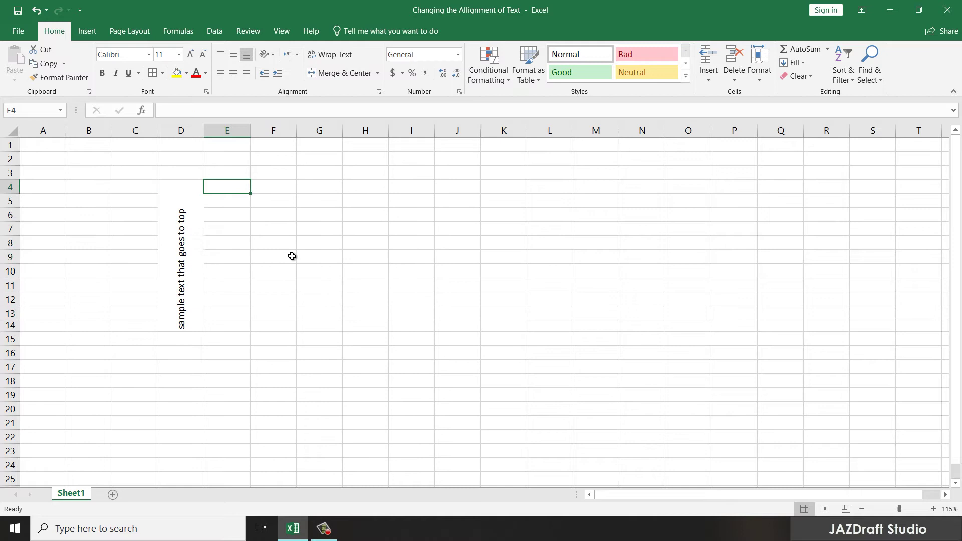
text(top1)
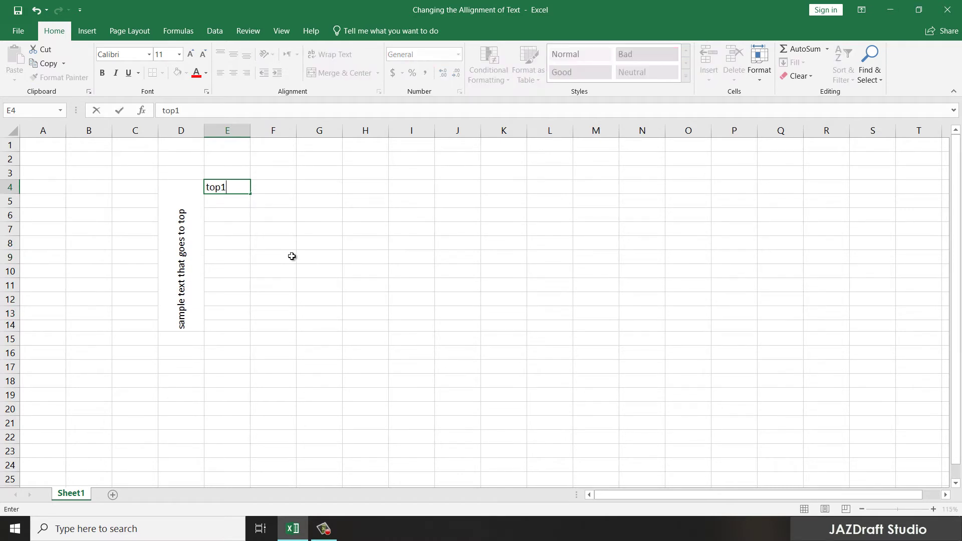
key(Return)
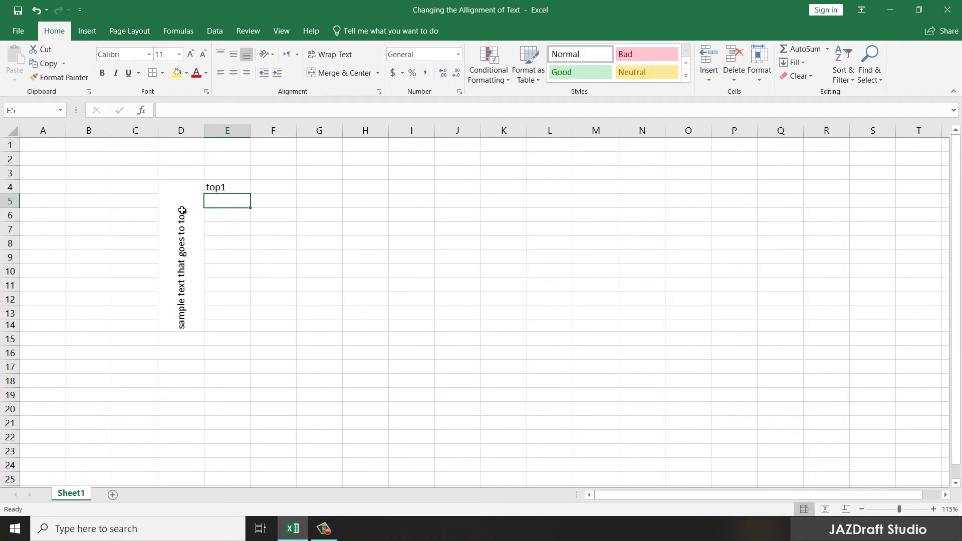
- Put an outline border around the merged D4 text cell
click(190, 293)
drag(241, 189, 239, 326)
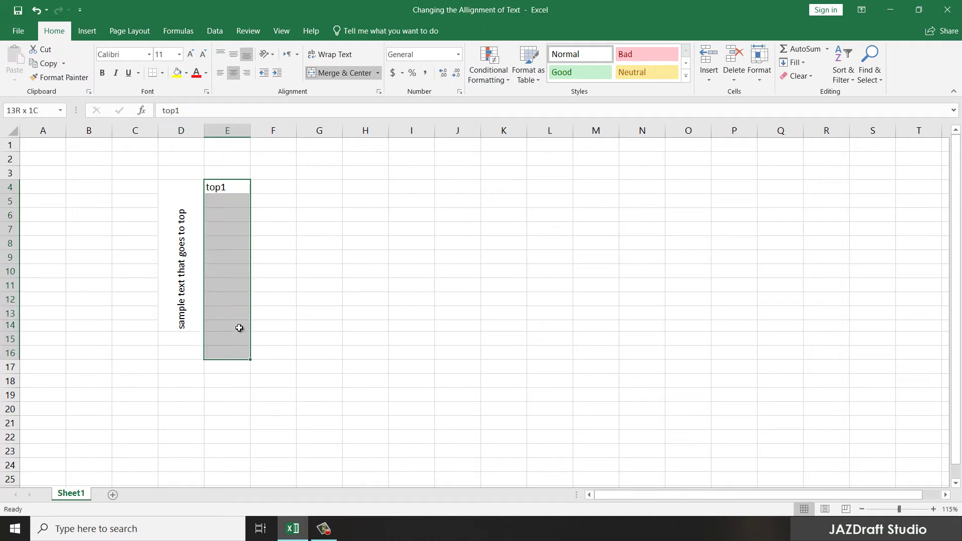
click(193, 225)
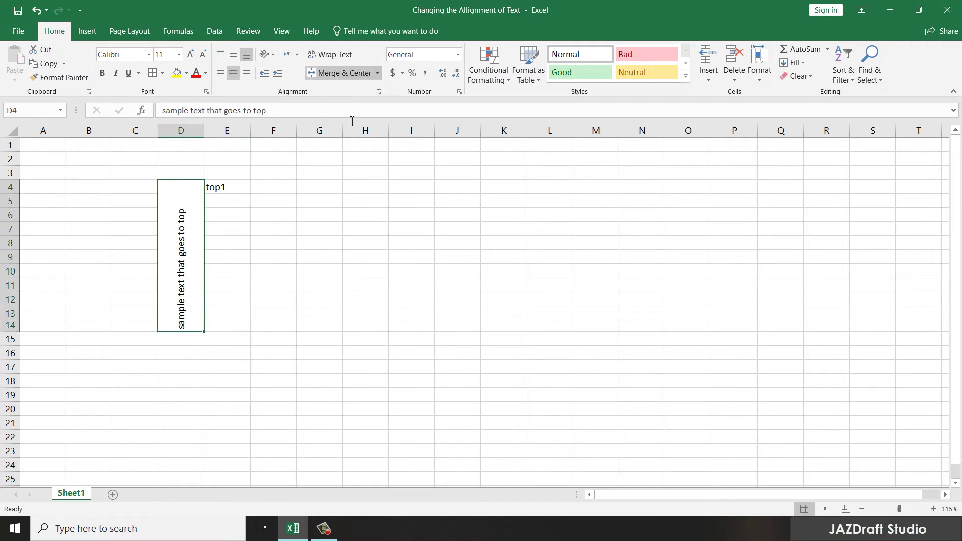
click(162, 72)
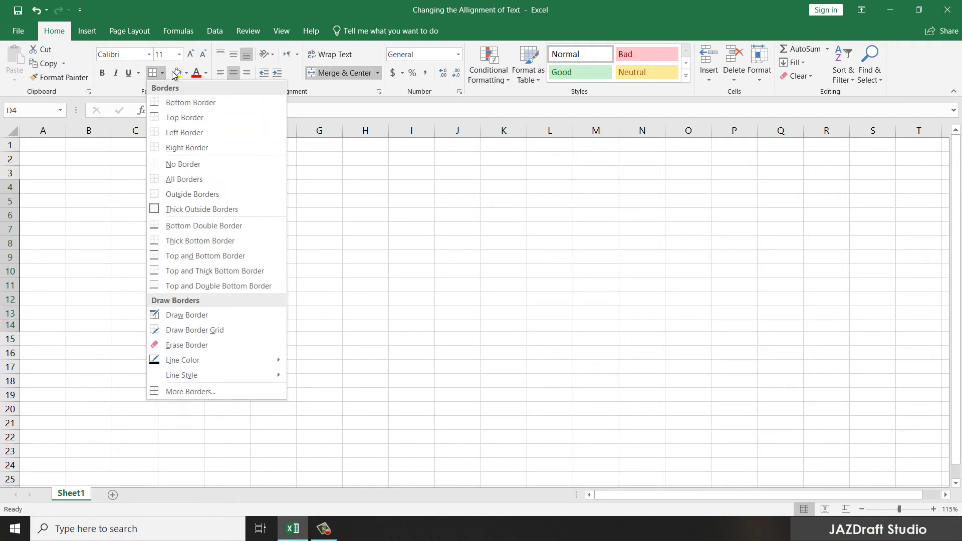
click(191, 192)
- Apply all borders to every cell in E4:E14
drag(231, 195, 238, 325)
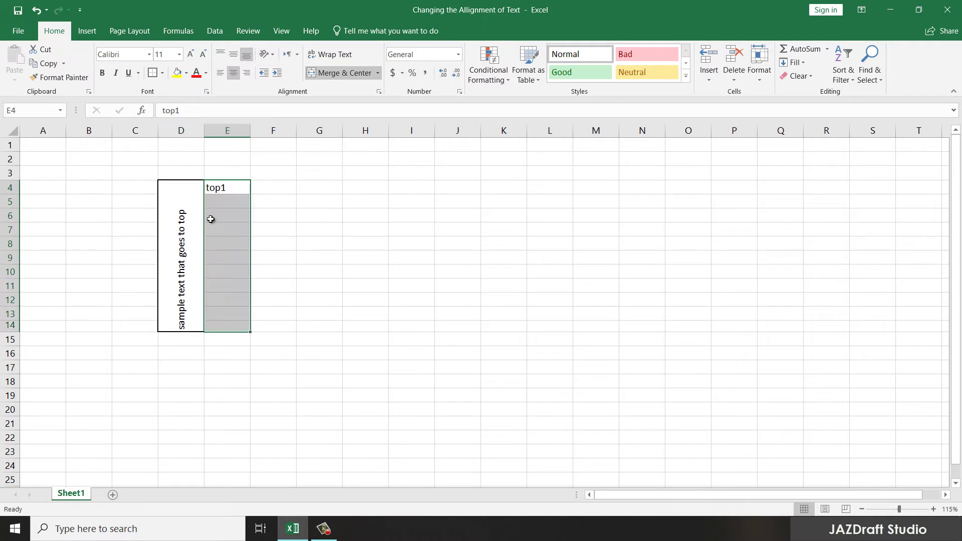
click(163, 72)
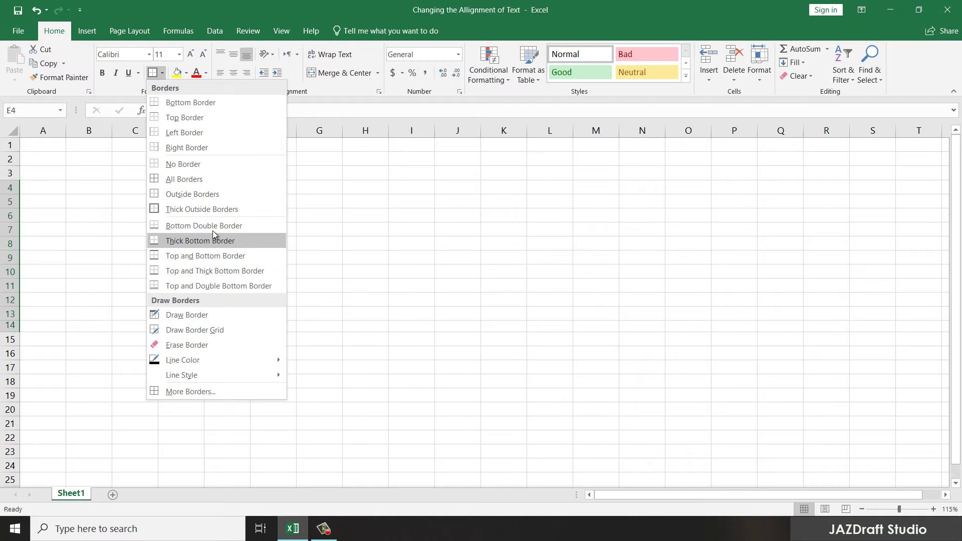
click(184, 179)
click(371, 340)
click(193, 202)
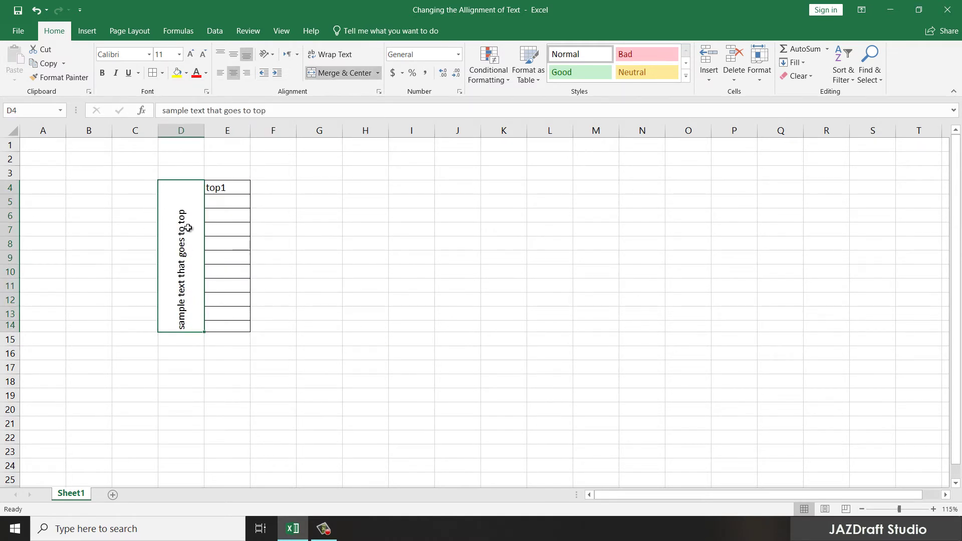
- Centre the upright text vertically in the merged D4 cell with Middle Align
click(350, 339)
click(201, 216)
mouse_move(238, 192)
mouse_down()
mouse_move(238, 343)
mouse_move(236, 326)
mouse_up()
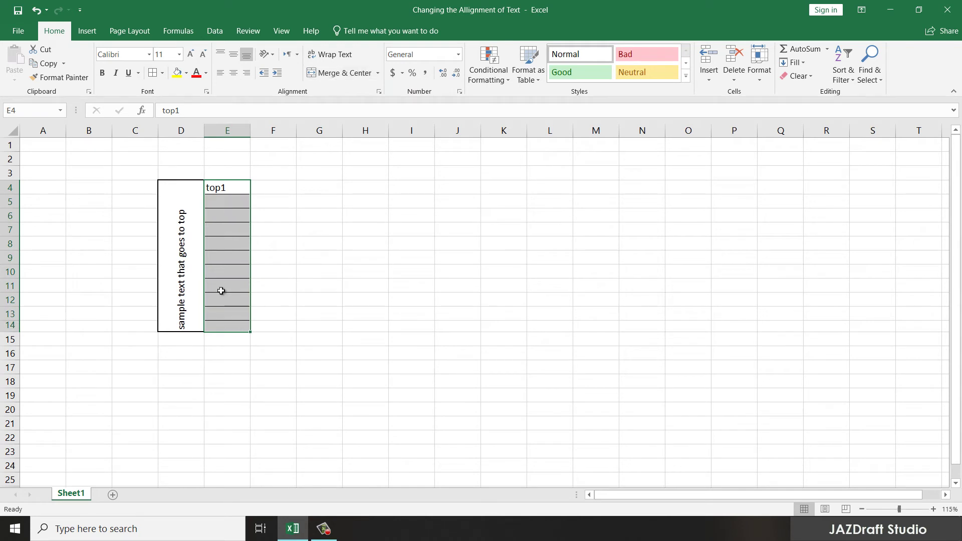
click(216, 193)
drag(177, 183, 228, 268)
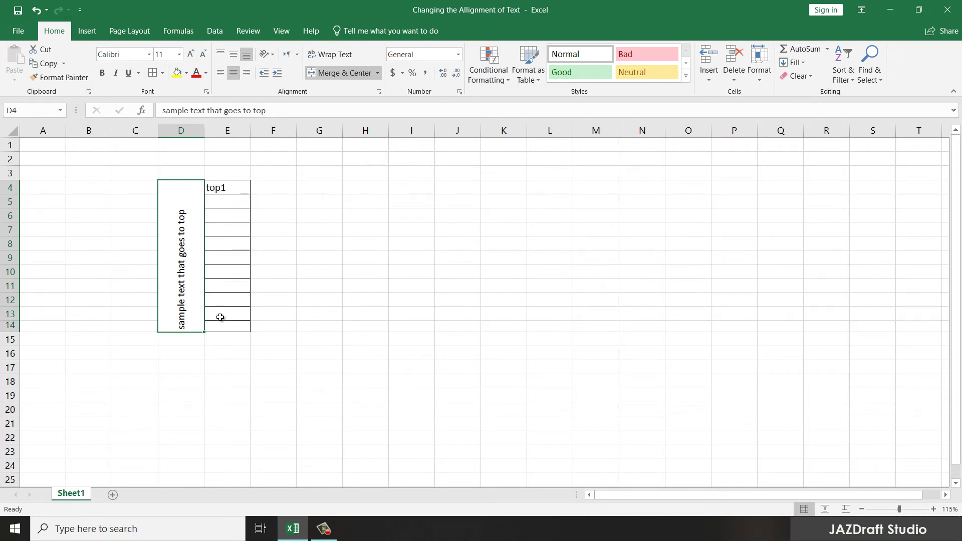
click(231, 191)
drag(231, 195, 222, 320)
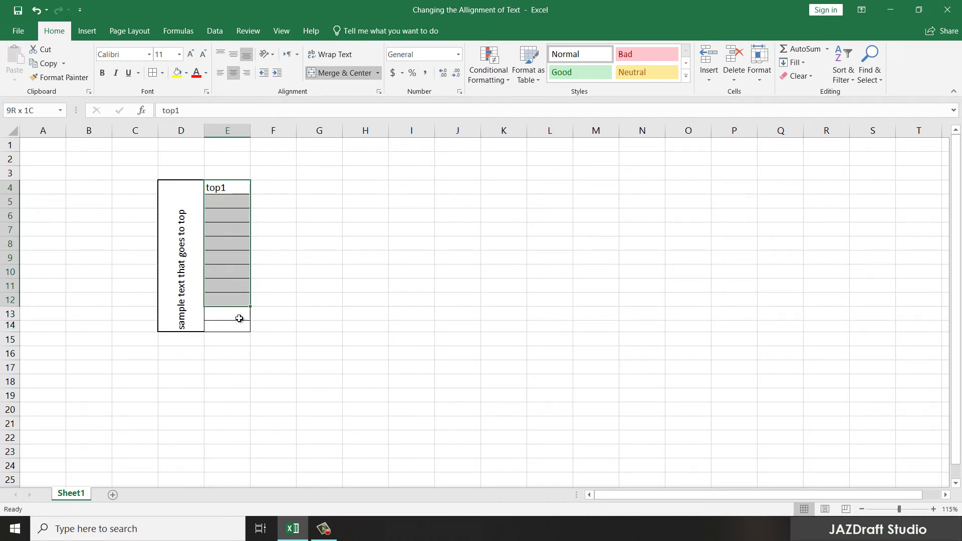
click(200, 280)
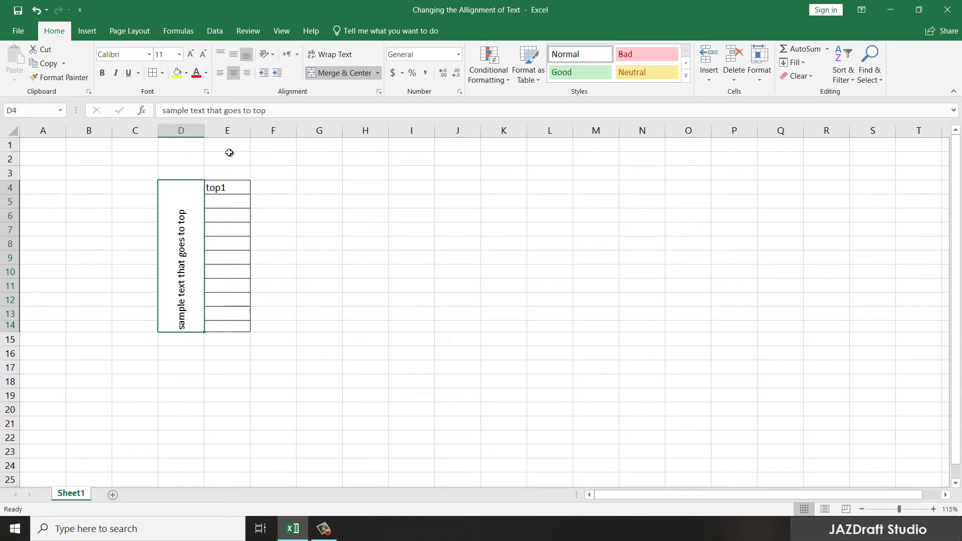
click(233, 54)
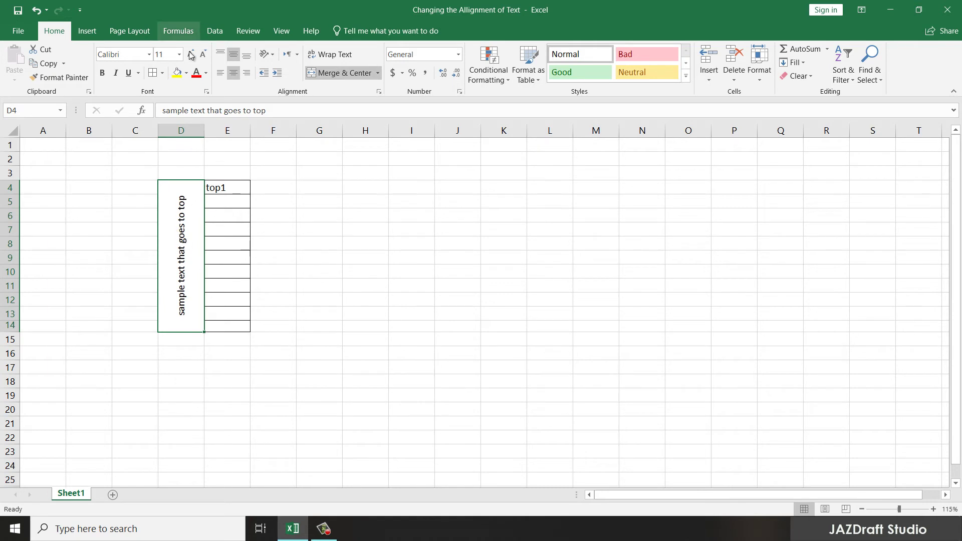
- Fill the merged D4 cell with yellow
click(176, 73)
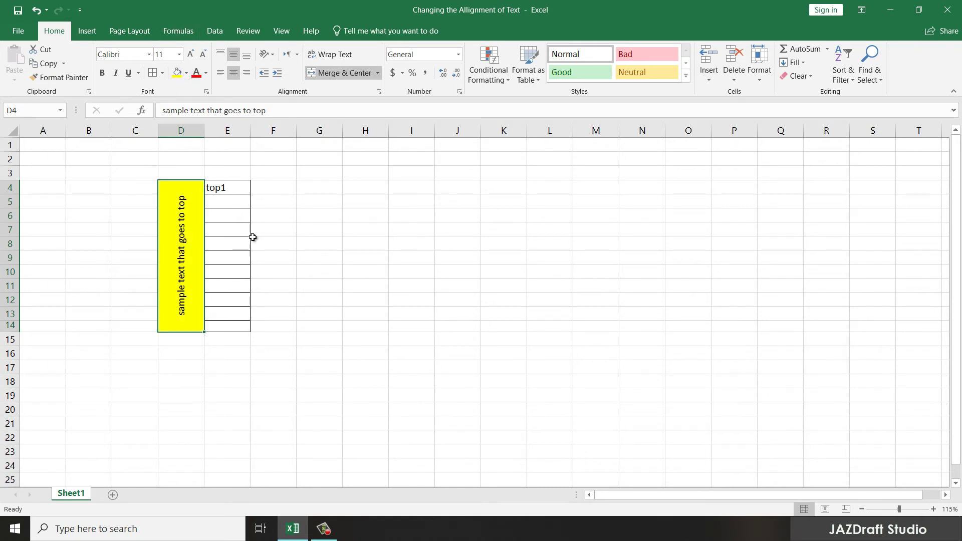
click(254, 239)
click(199, 270)
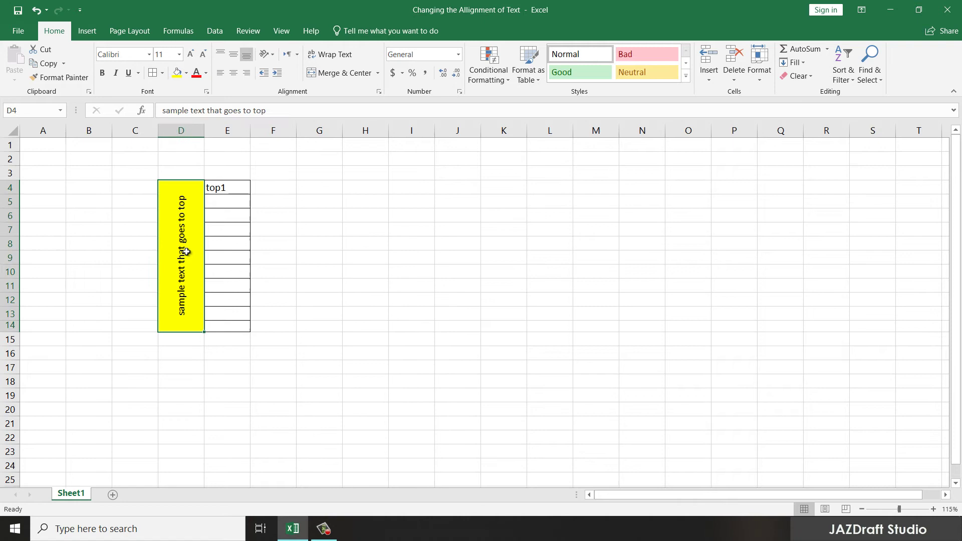
- Change the yellow cell's text orientation to vertically stacked letters
click(273, 56)
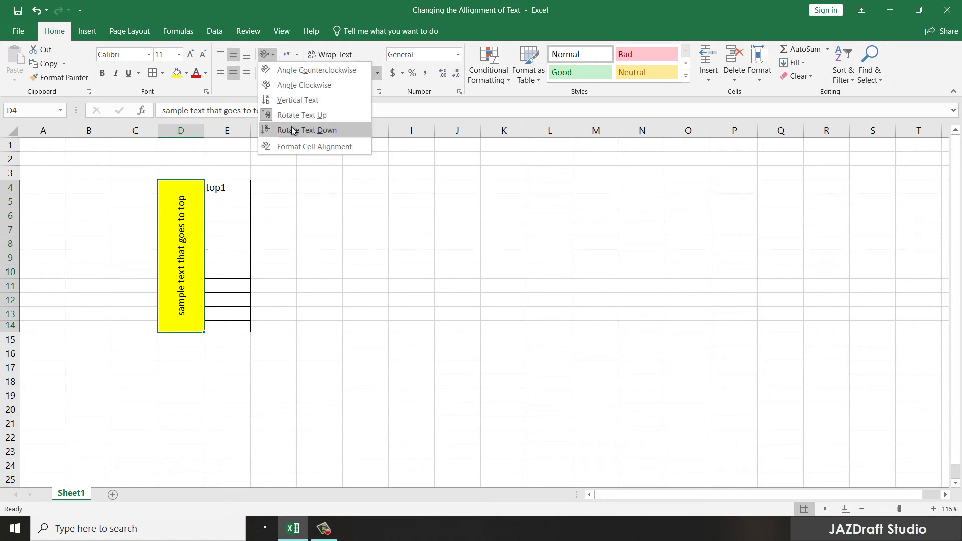
click(301, 99)
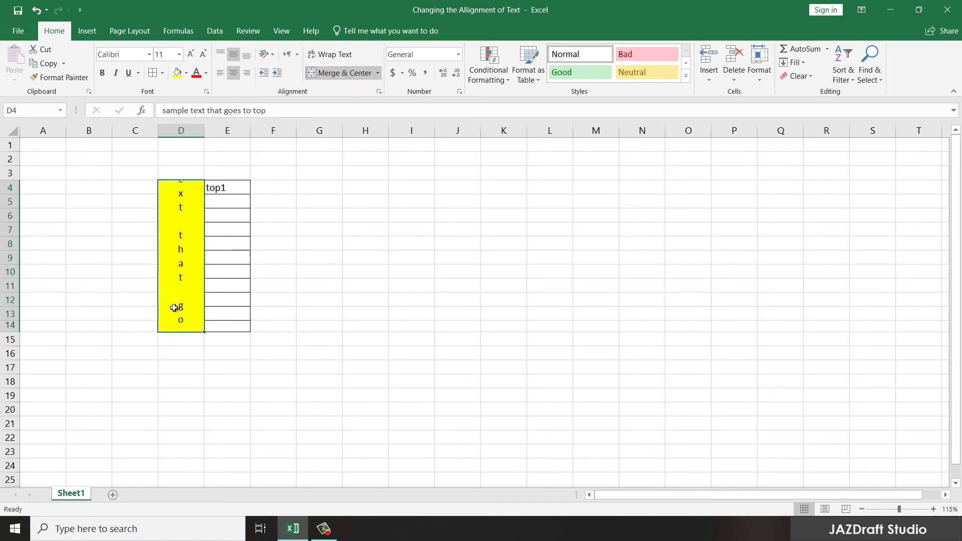
double_click(170, 237)
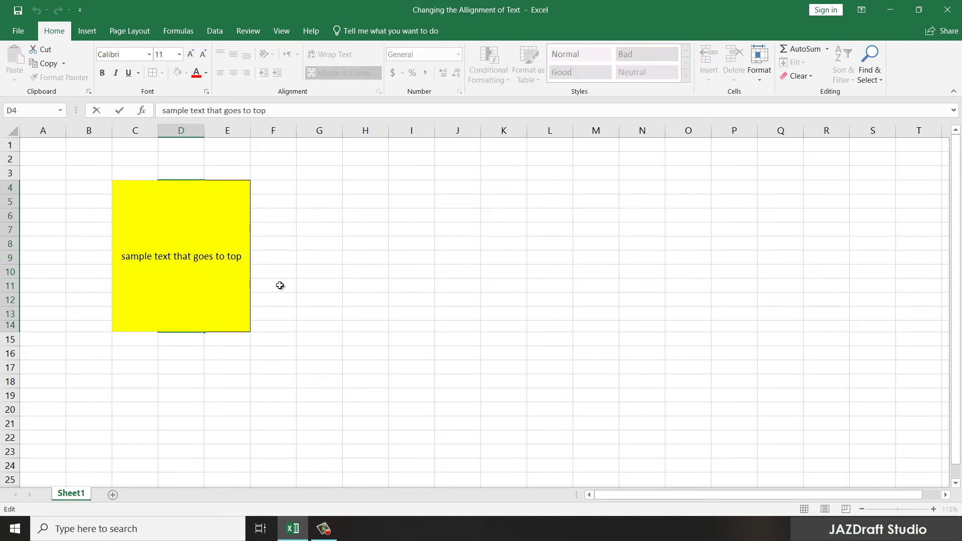
key(Return)
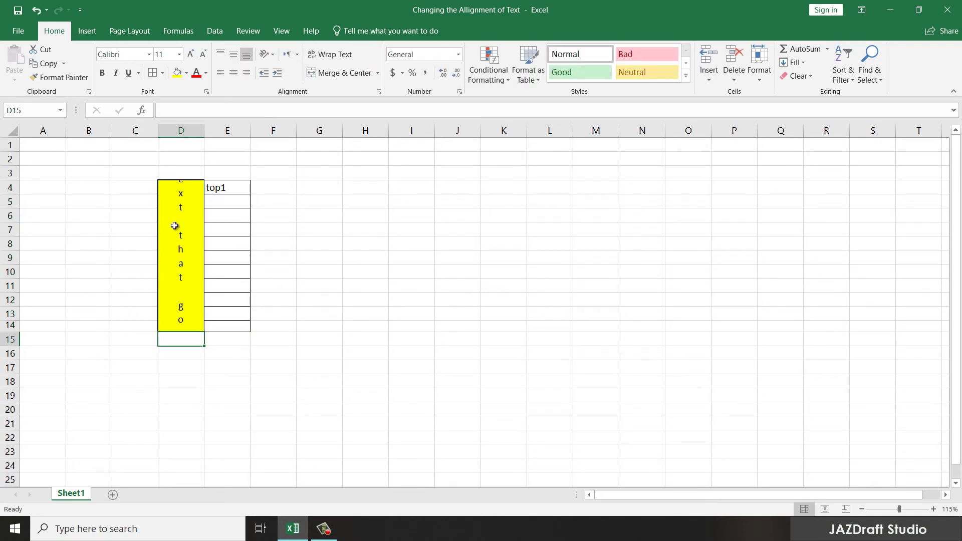
double_click(192, 303)
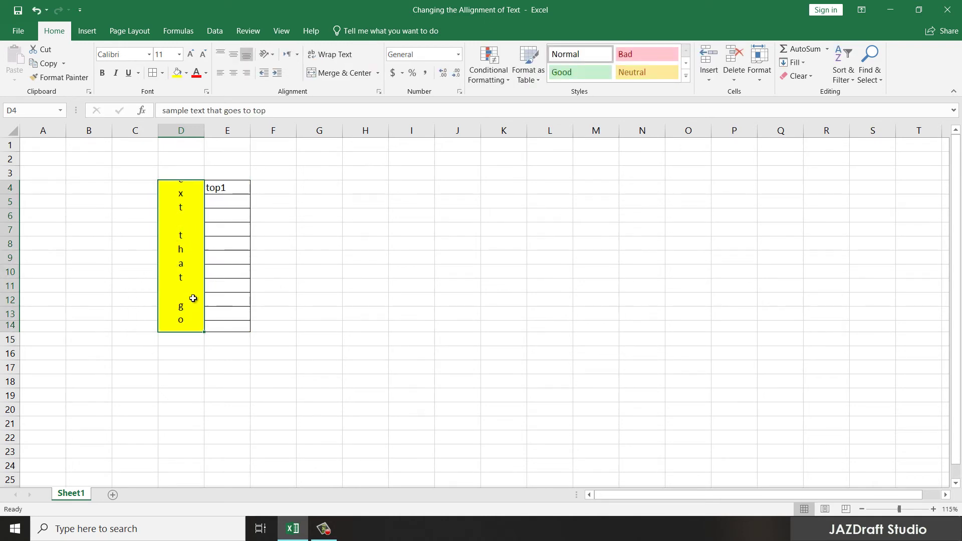
click(472, 352)
key(ctrl+z)
drag(181, 189, 197, 452)
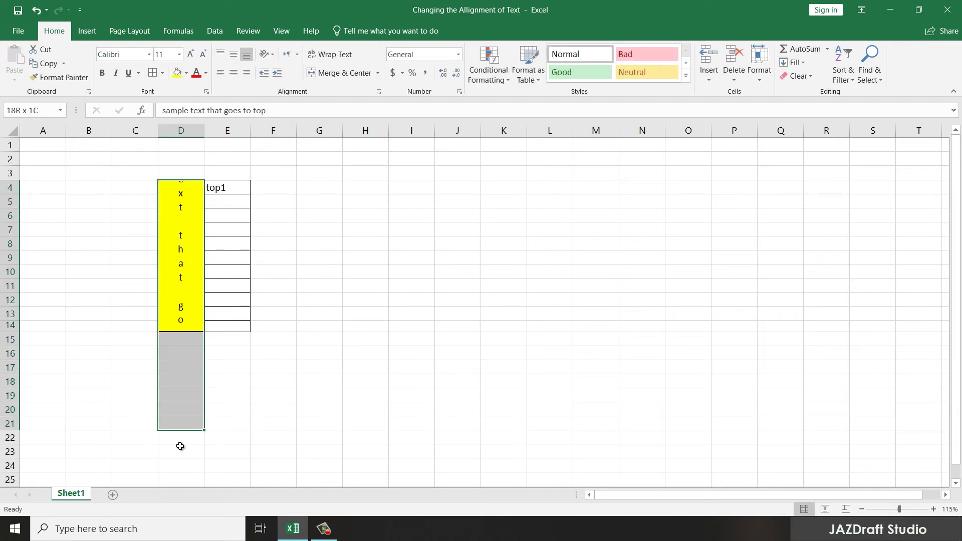
- Merge D4:D25 into one yellow cell and rotate its text to read upward
click(351, 73)
click(275, 324)
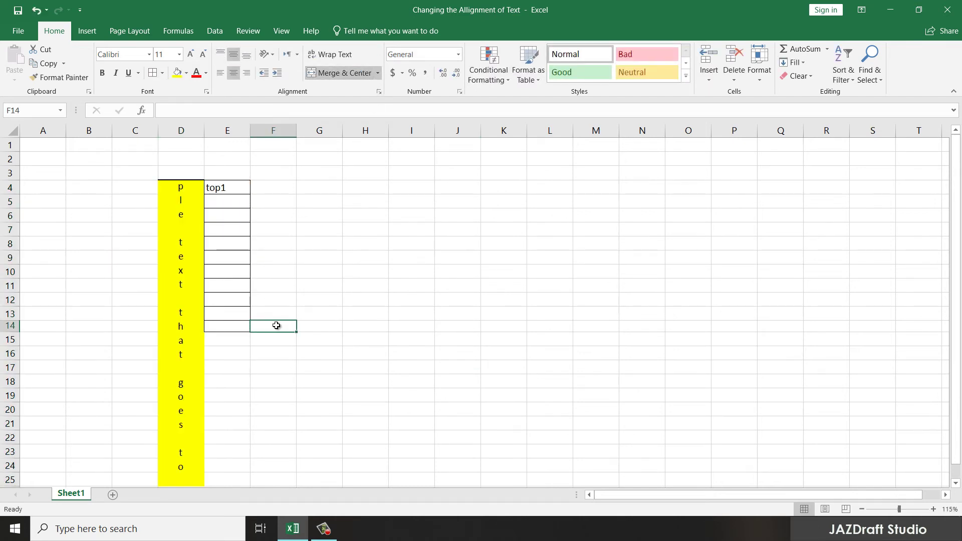
click(187, 276)
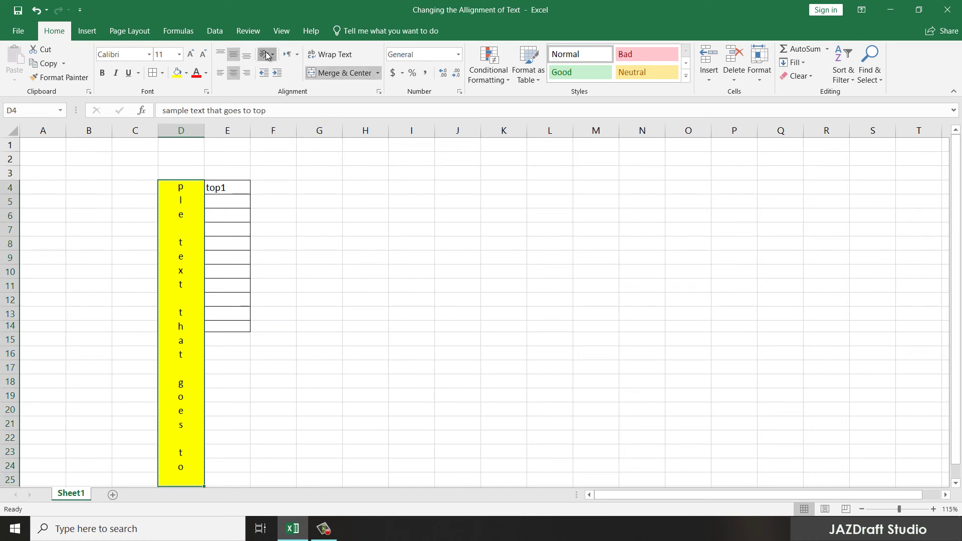
click(267, 54)
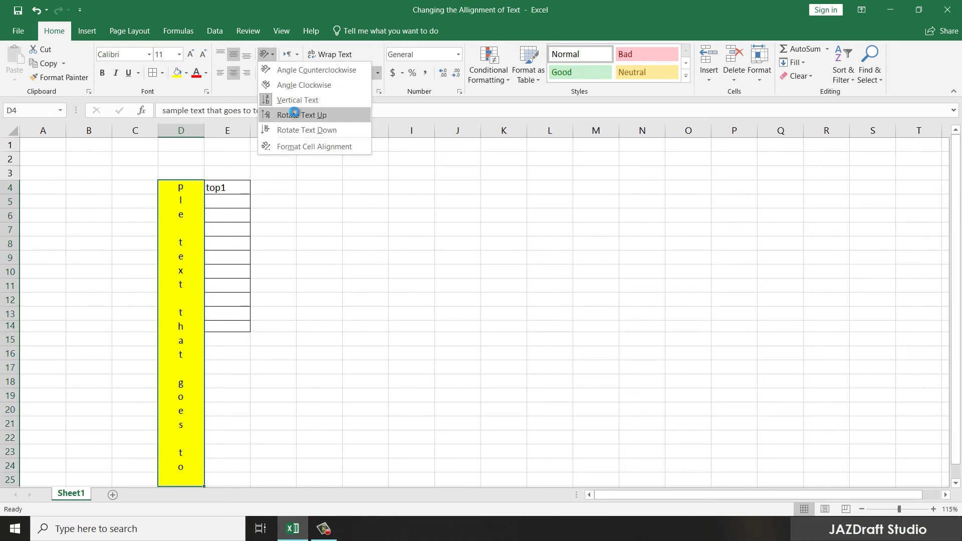
click(300, 114)
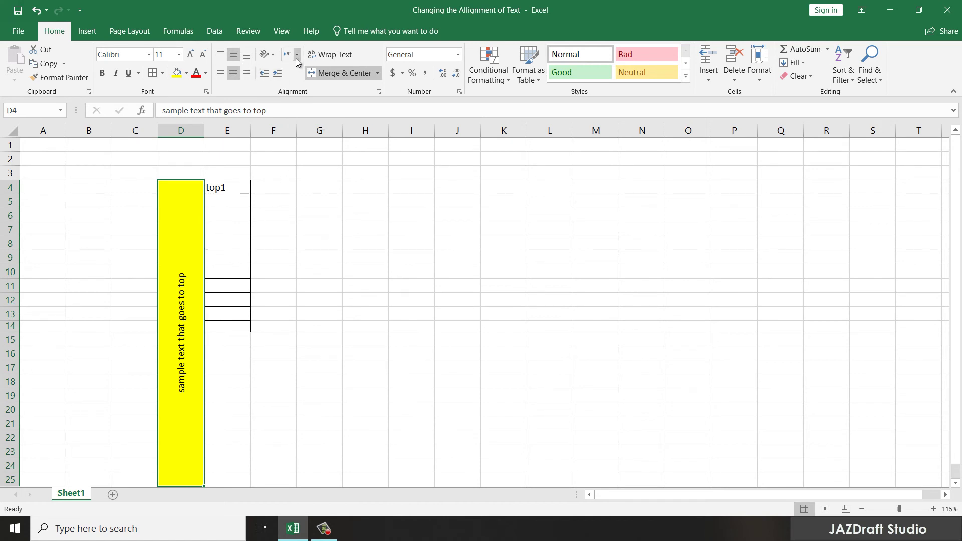
click(273, 57)
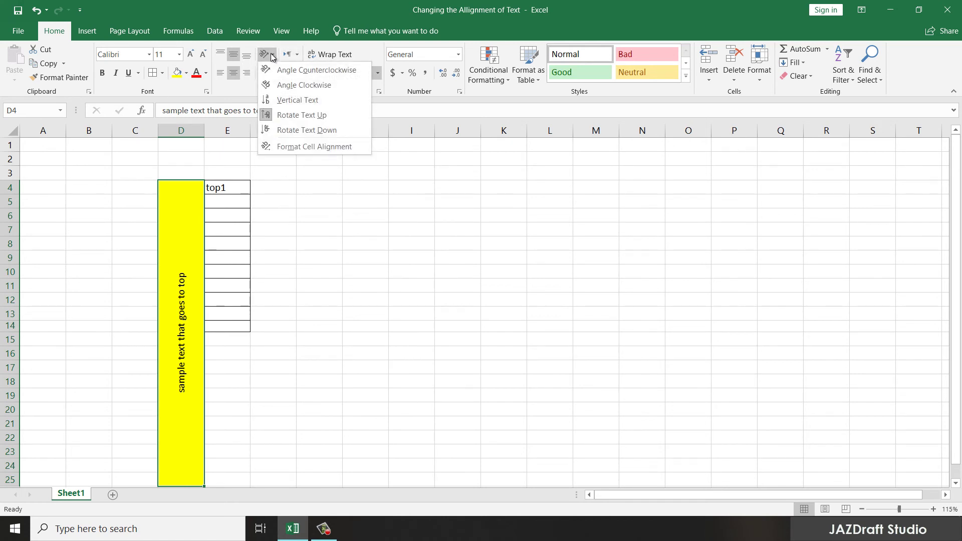
- Set the merged cell's text orientation to 45 degrees in Format Cells alignment
click(291, 147)
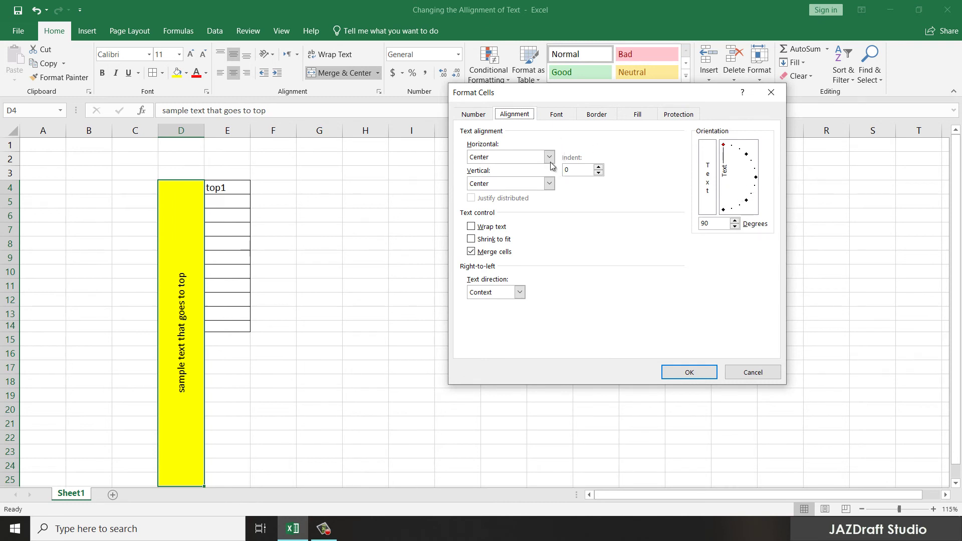
click(549, 157)
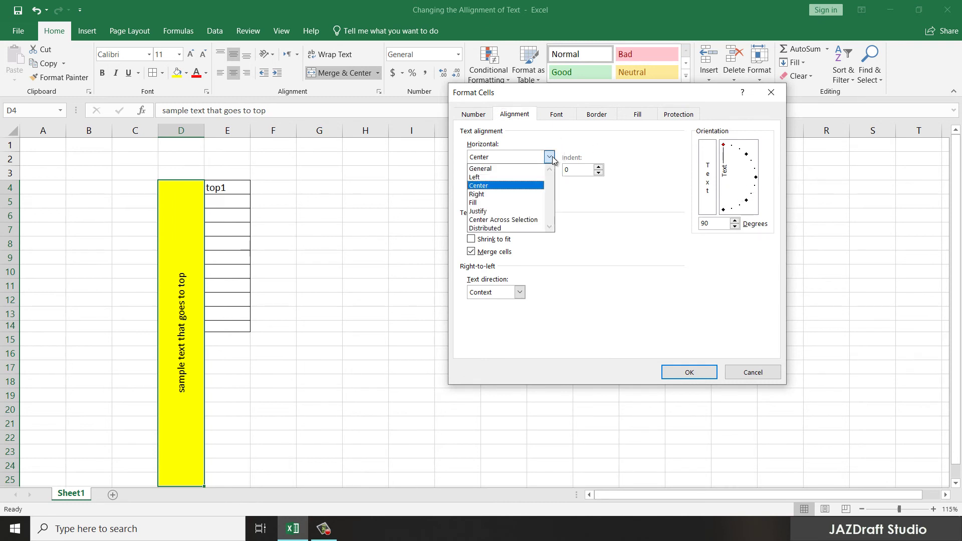
click(673, 229)
text(45)
key(Return)
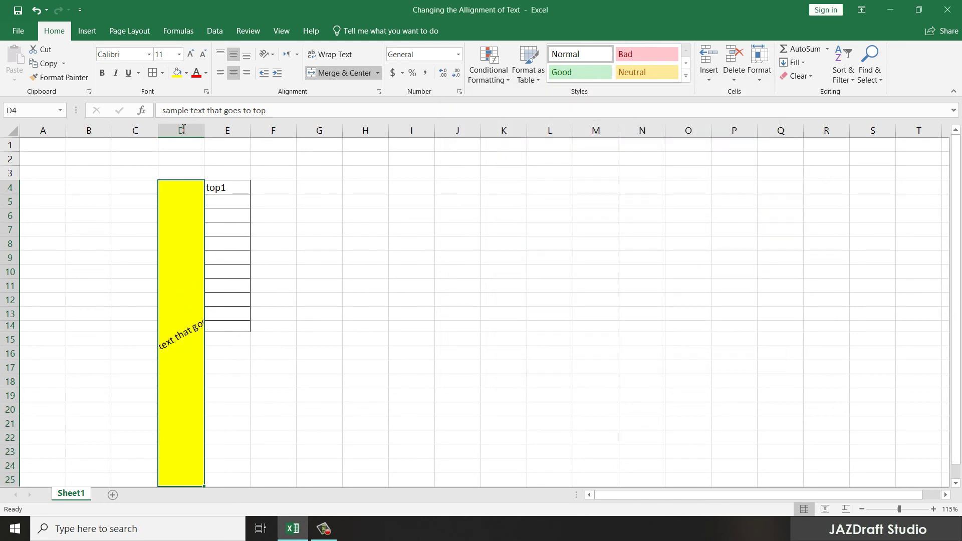
- Rotate the merged cell's text back to read straight upward
click(273, 56)
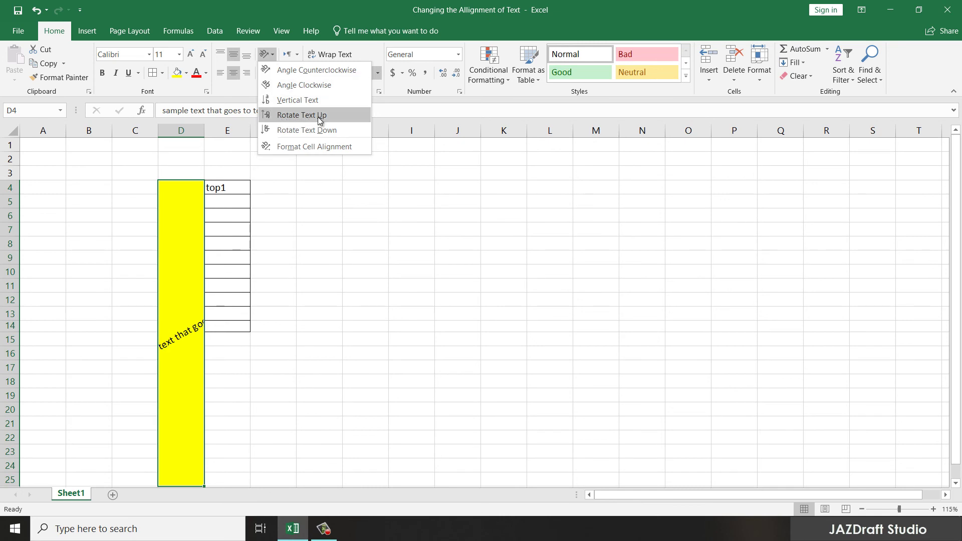
click(301, 115)
click(319, 395)
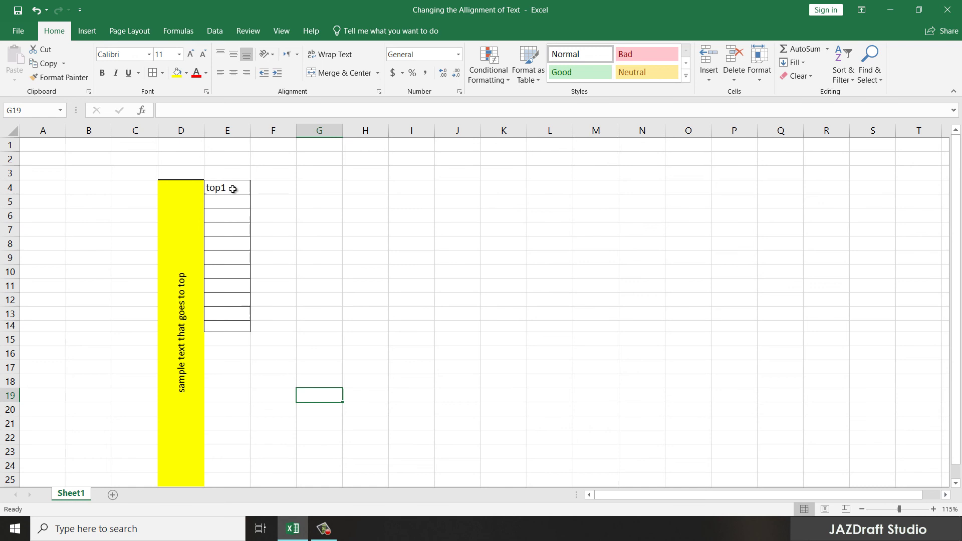
mouse_move(233, 189)
mouse_down()
mouse_move(230, 356)
mouse_move(225, 191)
mouse_up()
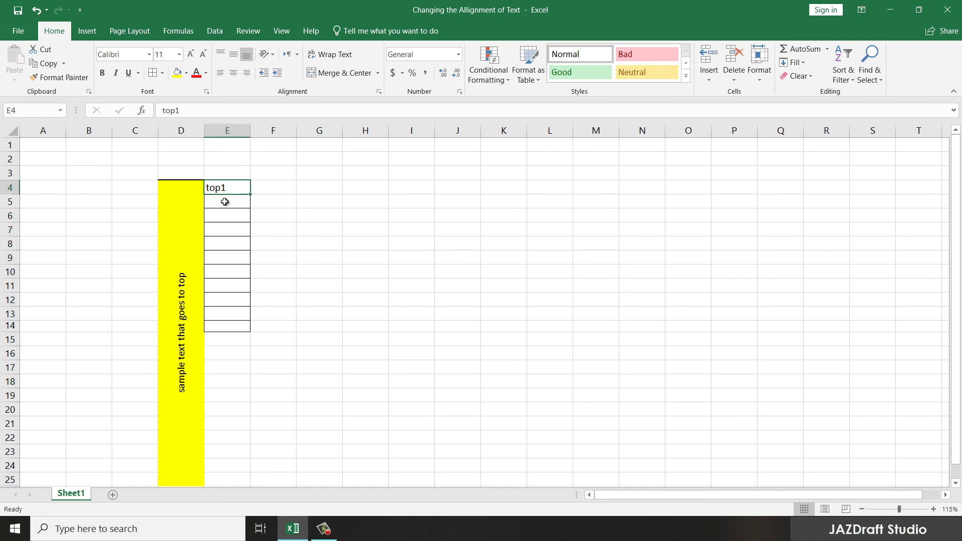
click(172, 355)
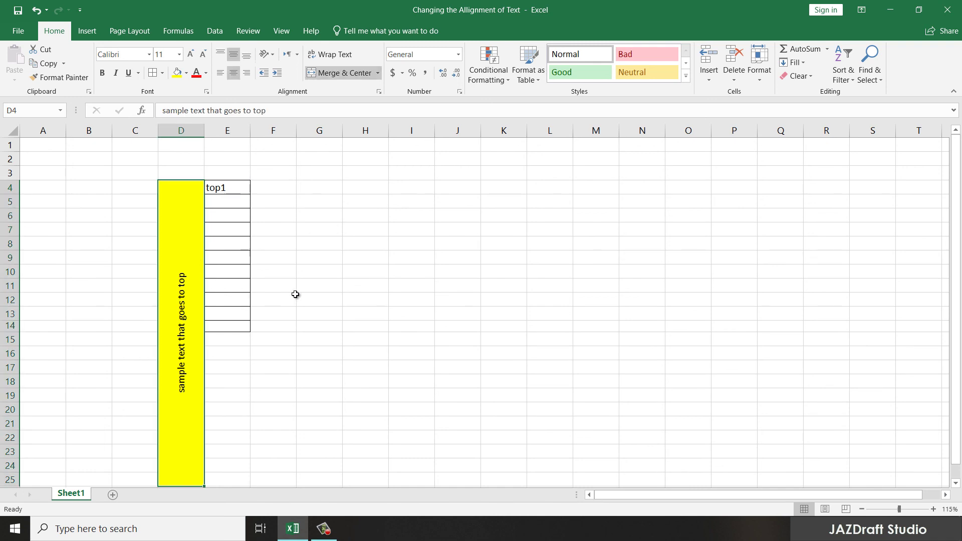
scroll(345, 275, down, 1)
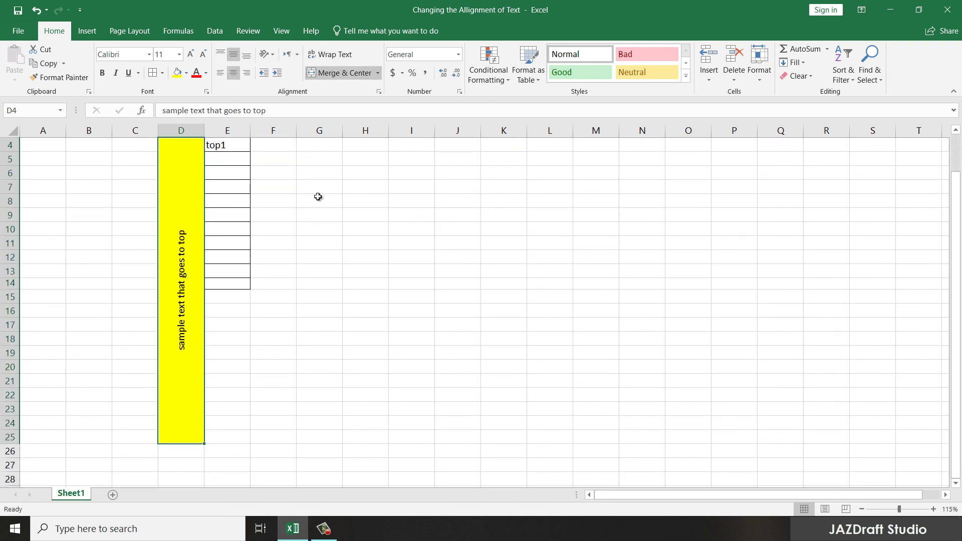
click(270, 54)
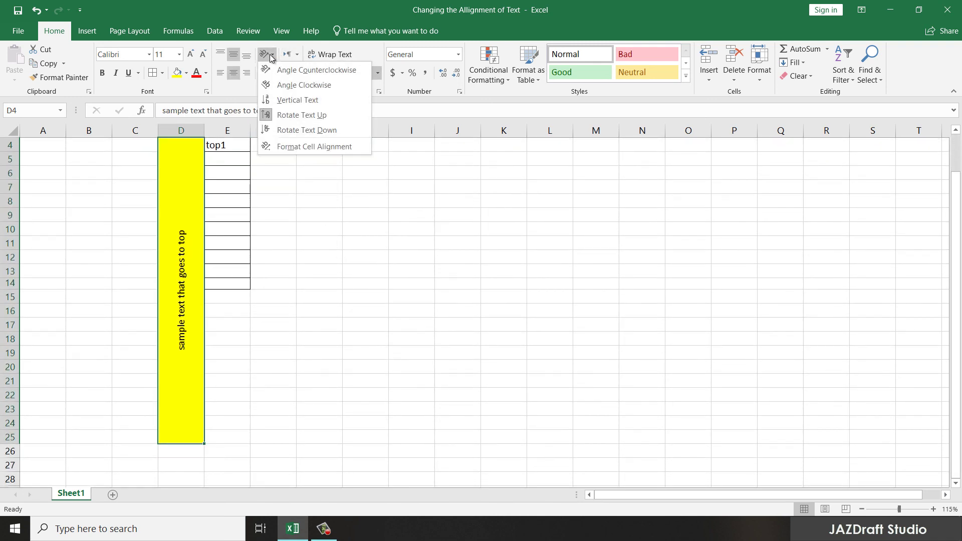
click(270, 54)
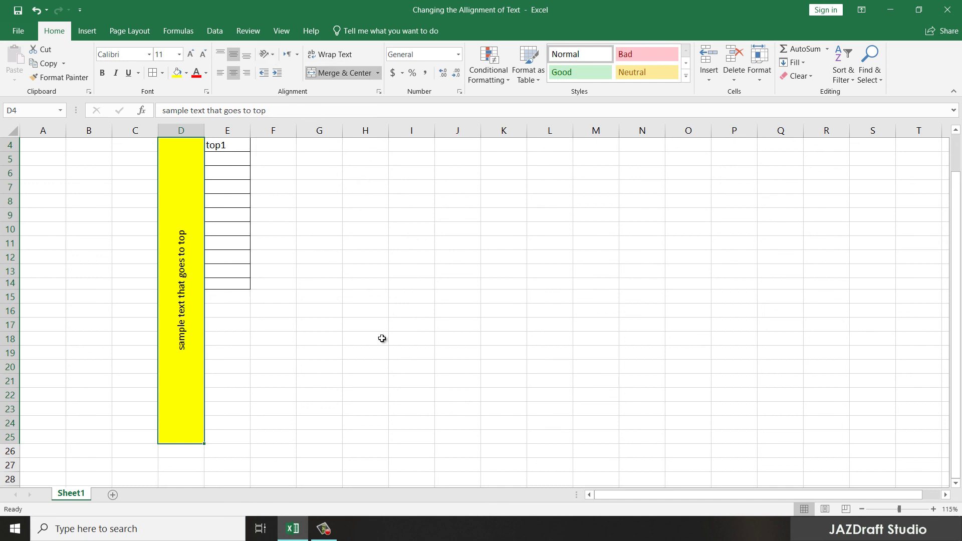
scroll(388, 340, up, 1)
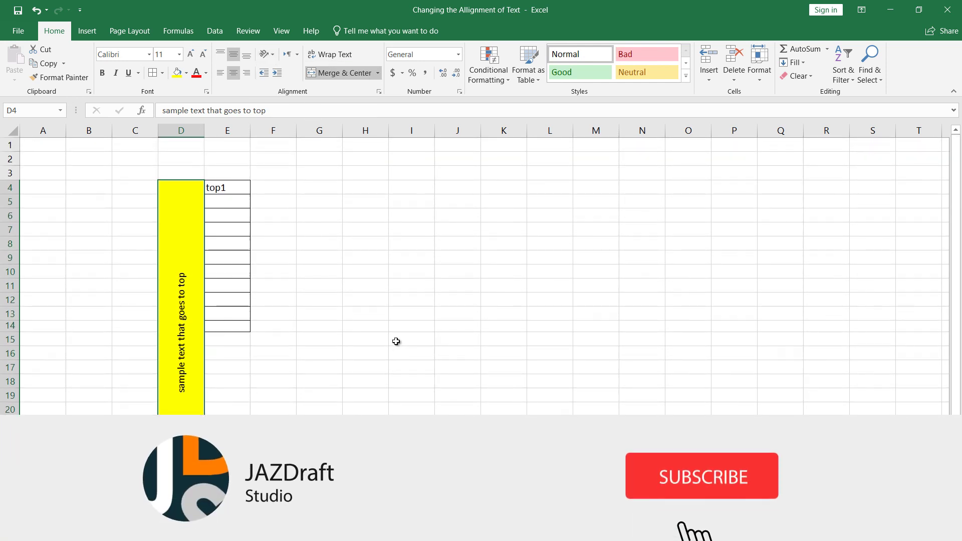
scroll(396, 341, down, 2)
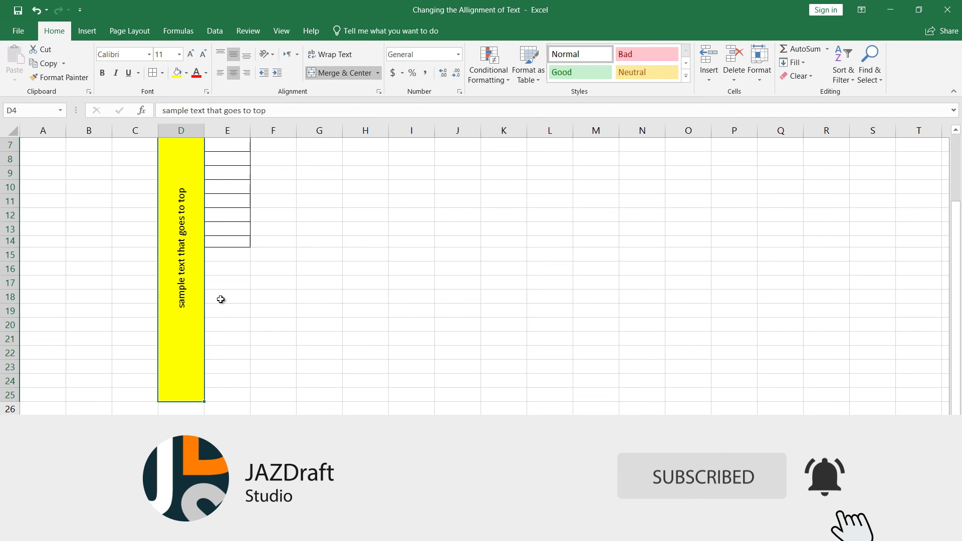